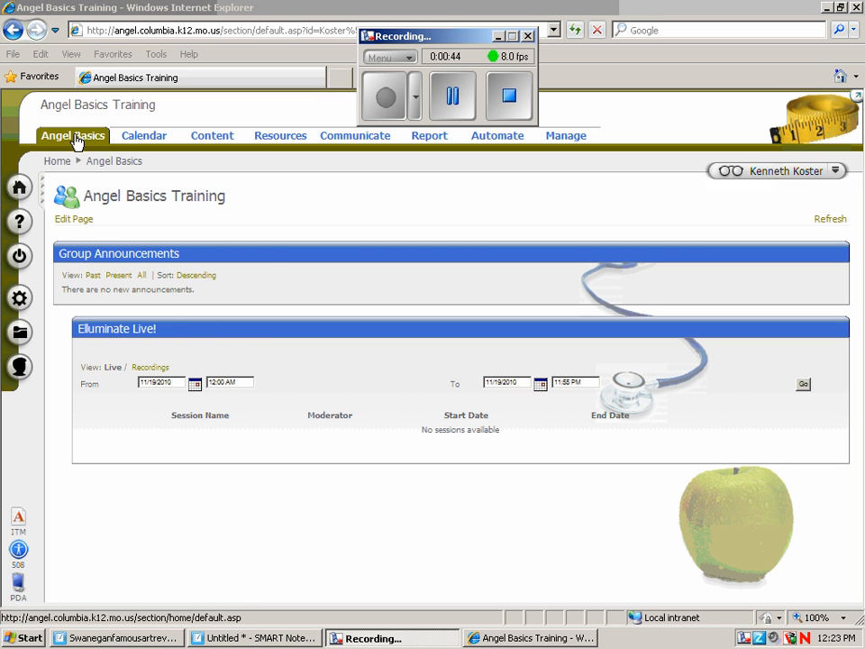
Add the Group Polls component to the Angel Basics Training page and save the page layout
{"action": "left_click", "coordinate": [74, 220]}
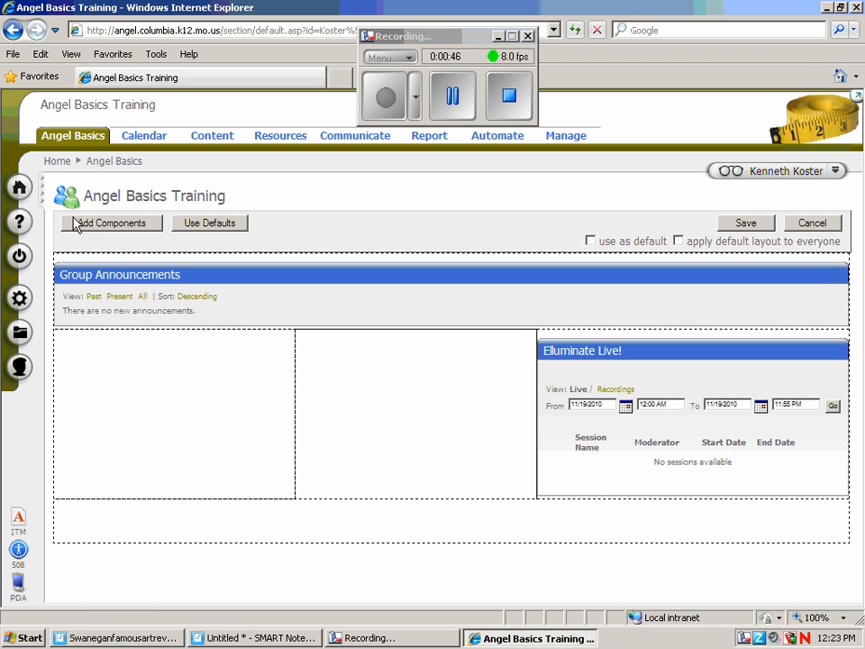
{"action": "left_click", "coordinate": [106, 225]}
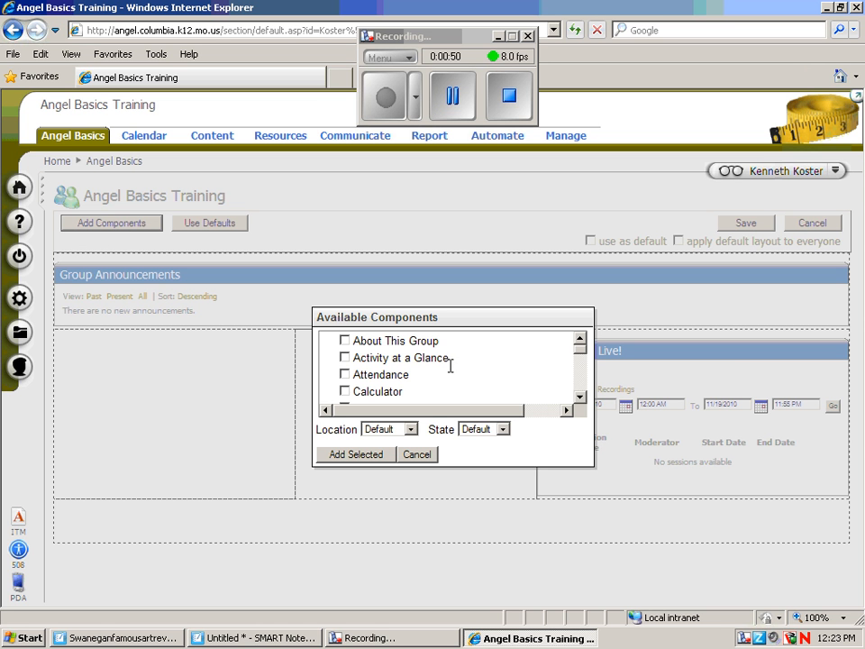
{"action": "left_click", "coordinate": [579, 397]}
{"action": "left_click", "coordinate": [579, 397]}
{"action": "left_click", "coordinate": [579, 398]}
{"action": "left_click", "coordinate": [580, 398]}
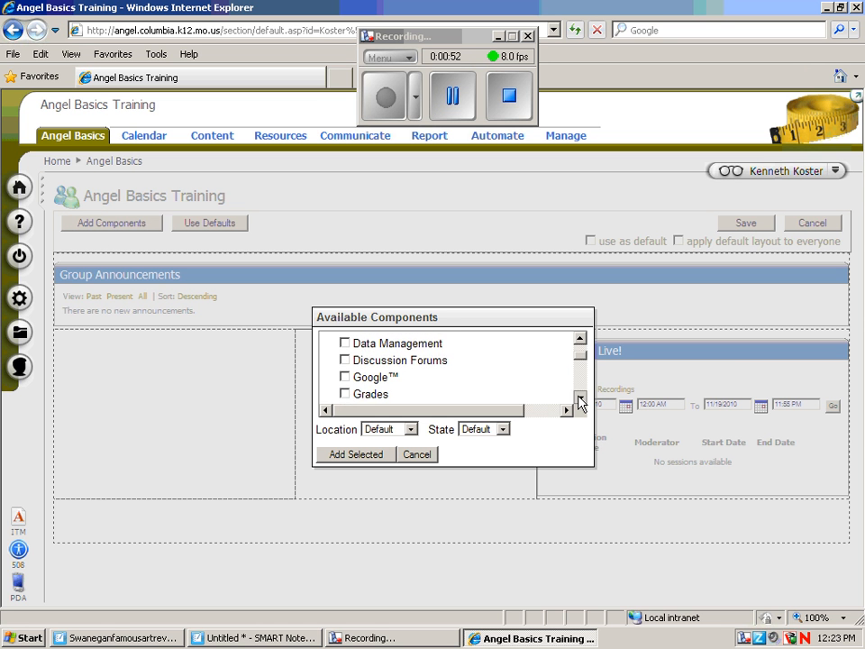
{"action": "left_click", "coordinate": [579, 398]}
{"action": "left_click", "coordinate": [580, 398]}
{"action": "left_click", "coordinate": [579, 398]}
{"action": "left_click", "coordinate": [580, 398]}
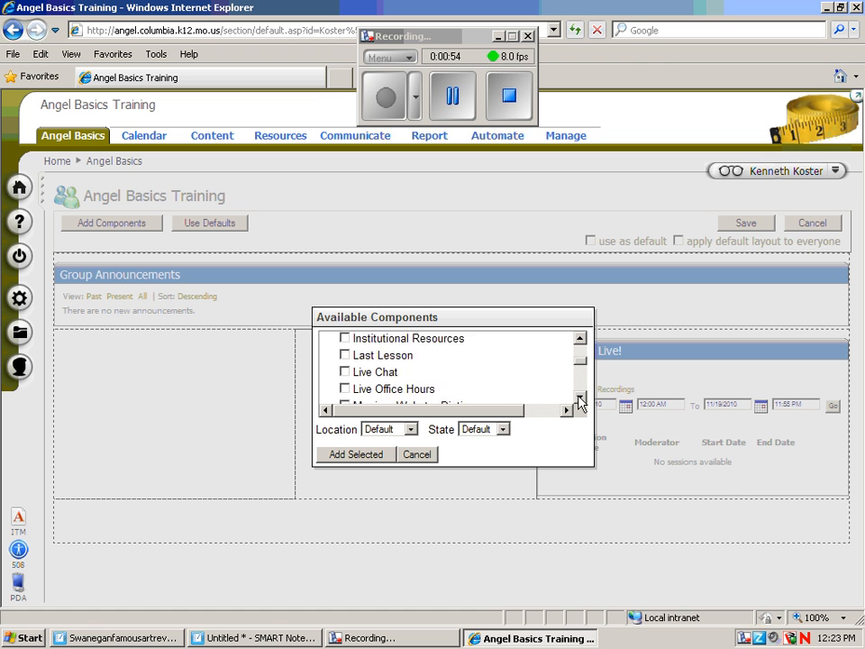
{"action": "left_click", "coordinate": [579, 398]}
{"action": "left_click", "coordinate": [580, 398]}
{"action": "left_click", "coordinate": [580, 398]}
{"action": "left_click", "coordinate": [580, 399]}
{"action": "left_click", "coordinate": [580, 398]}
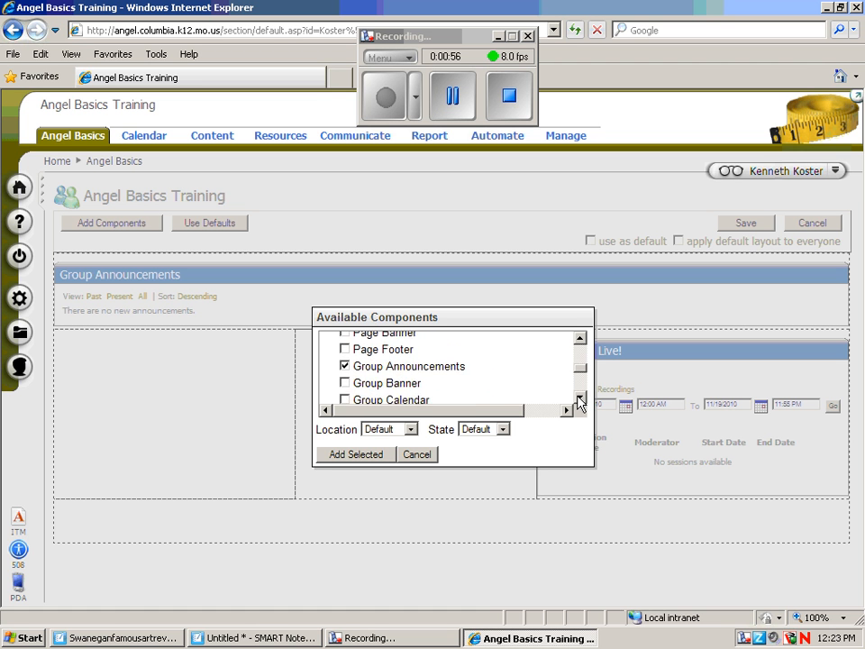
{"action": "left_click", "coordinate": [579, 398]}
{"action": "left_click", "coordinate": [579, 398]}
{"action": "left_click", "coordinate": [579, 398]}
{"action": "left_click", "coordinate": [580, 399]}
{"action": "left_click", "coordinate": [580, 399]}
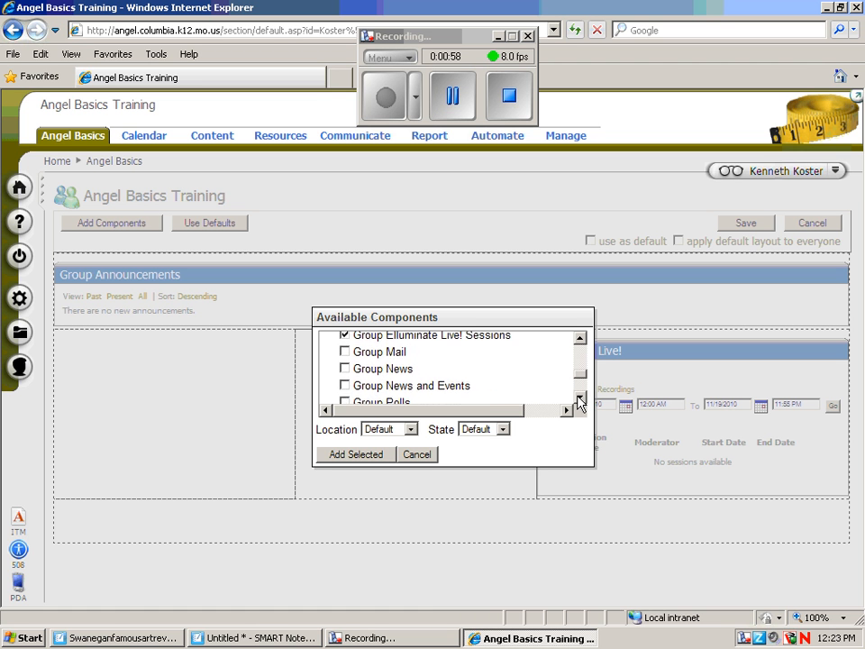
{"action": "left_click", "coordinate": [579, 398]}
{"action": "left_click", "coordinate": [348, 389]}
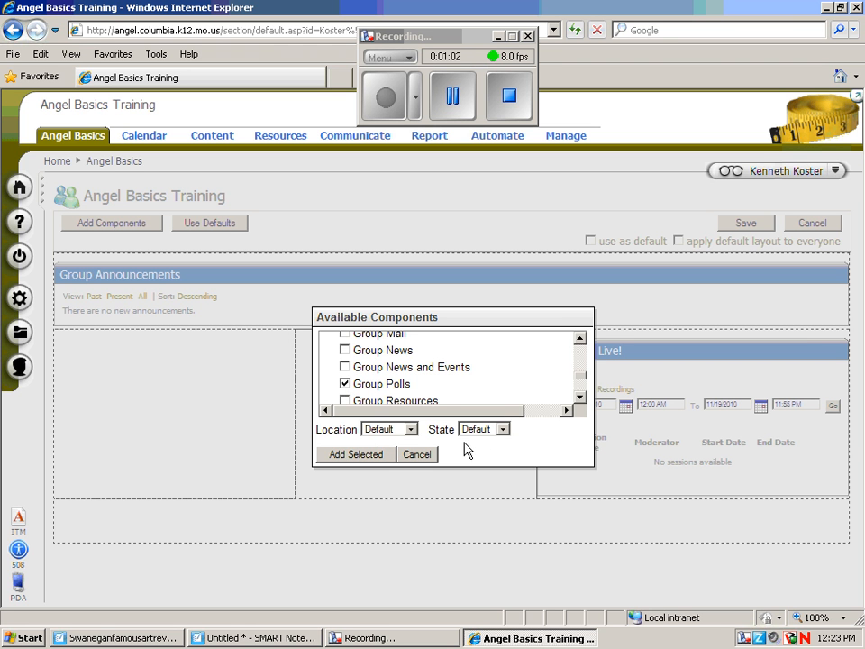
{"action": "left_click", "coordinate": [356, 454]}
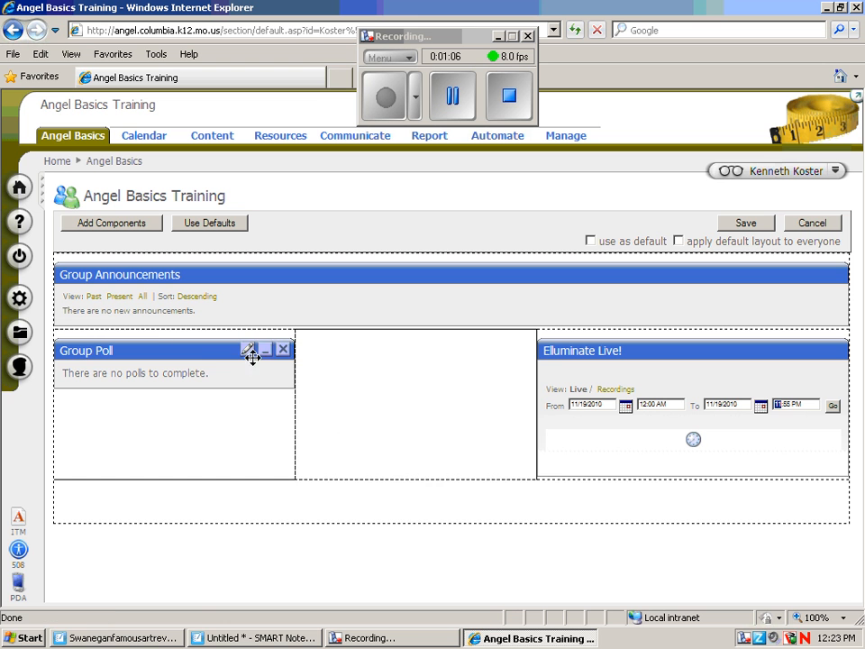
{"action": "left_click_drag", "start_coordinate": [174, 350], "coordinate": [193, 407]}
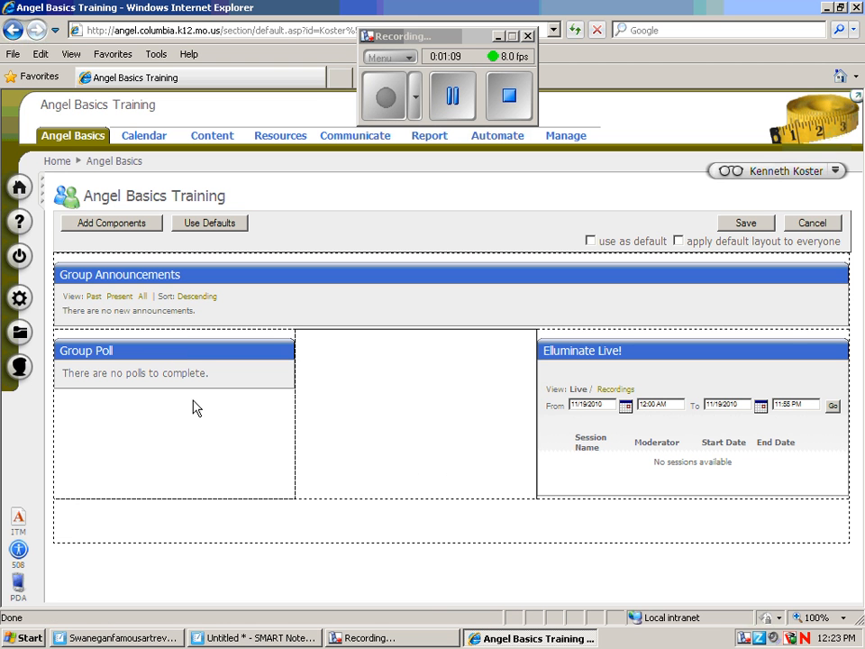
{"action": "left_click", "coordinate": [732, 226]}
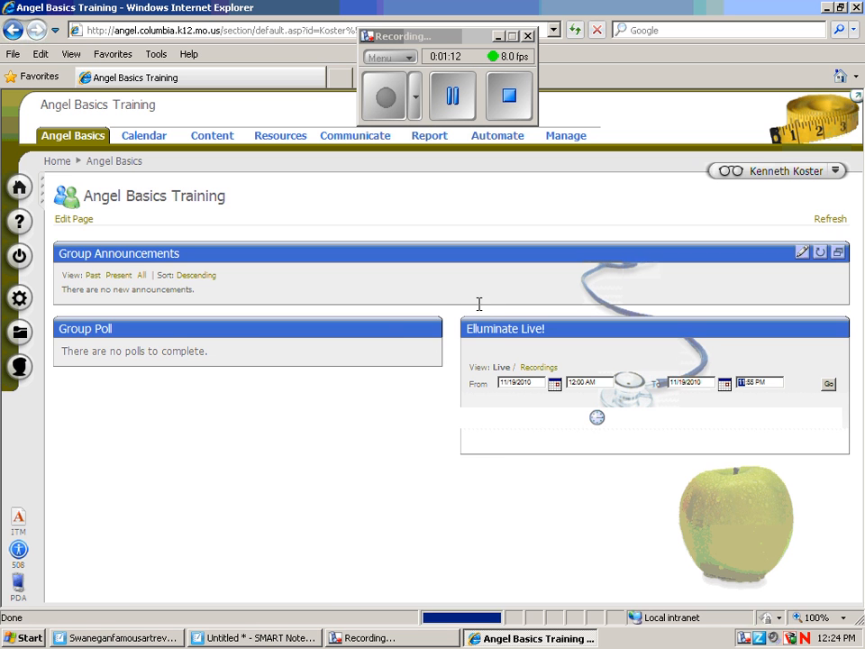
Open the Group Poll settings and delete all the existing poll questions
{"action": "mouse_move", "coordinate": [411, 331]}
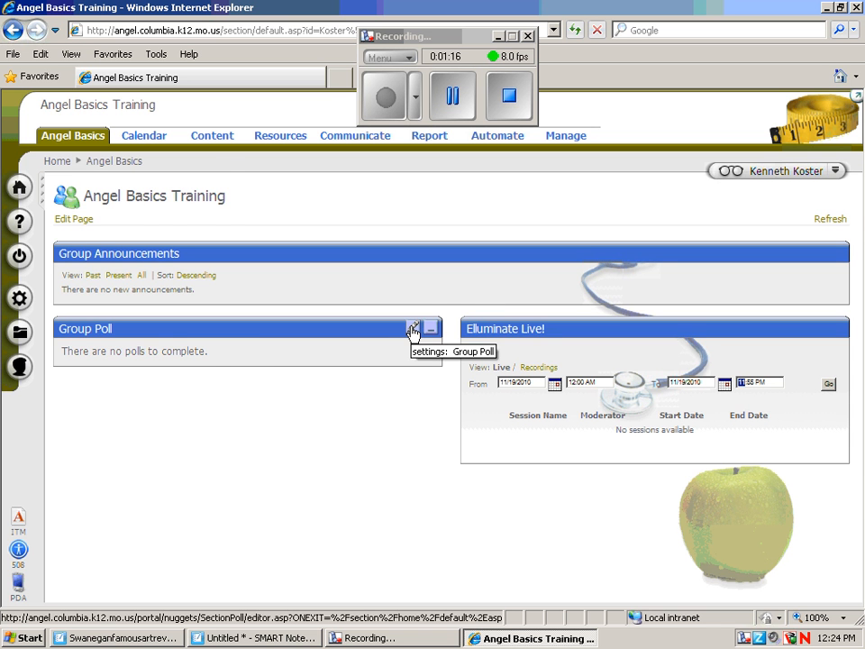
{"action": "left_click", "coordinate": [412, 330]}
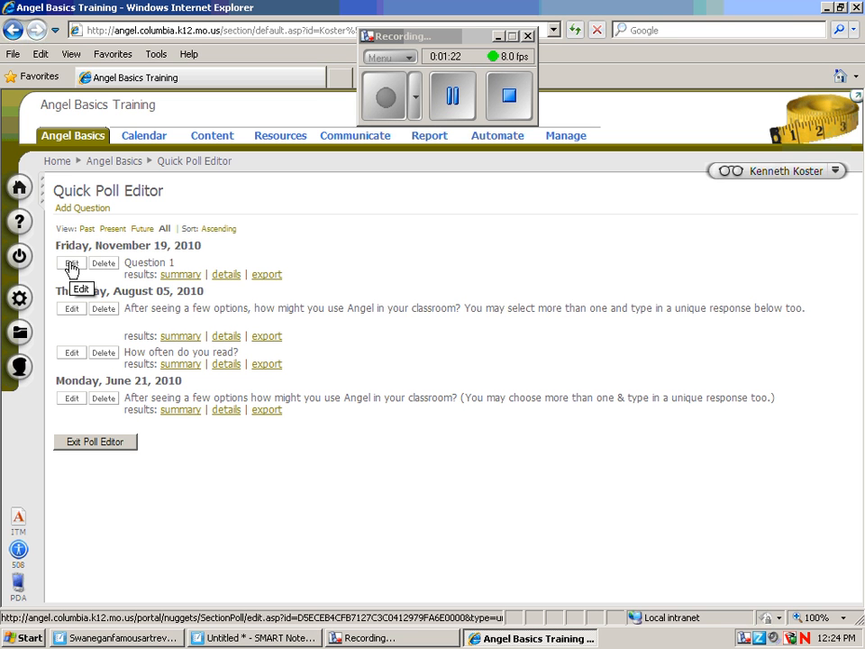
{"action": "left_click", "coordinate": [103, 264]}
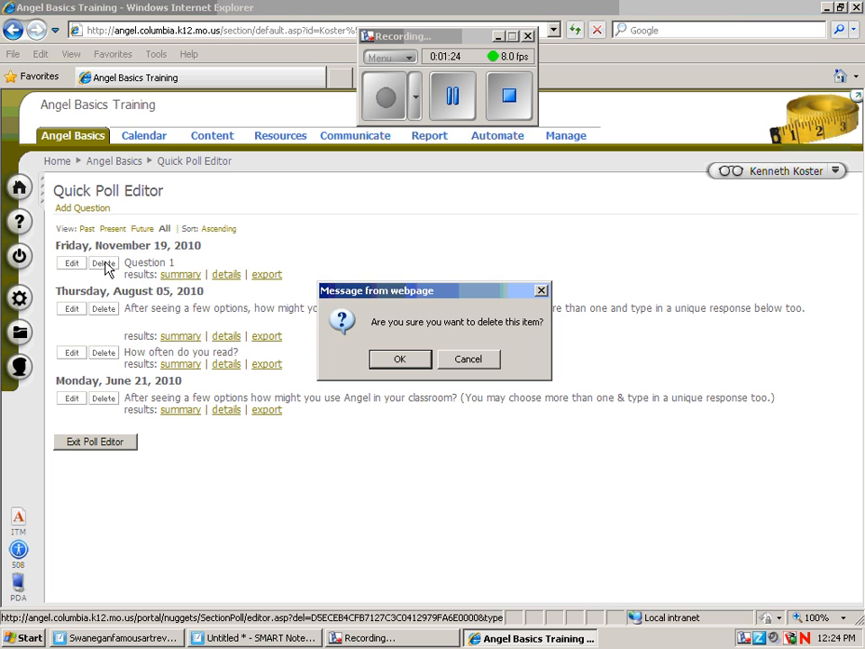
{"action": "left_click", "coordinate": [370, 359]}
{"action": "left_click", "coordinate": [103, 276]}
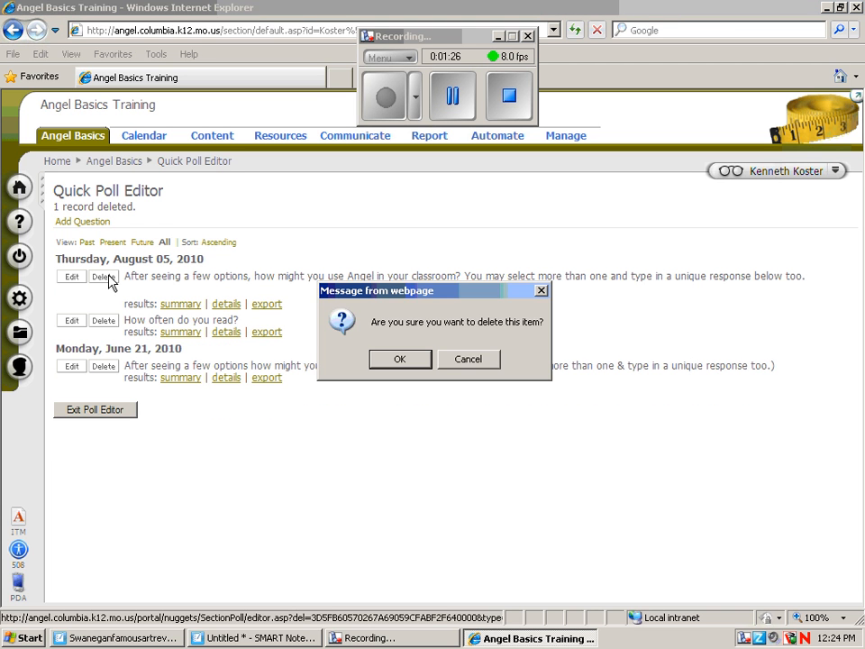
{"action": "left_click", "coordinate": [378, 358]}
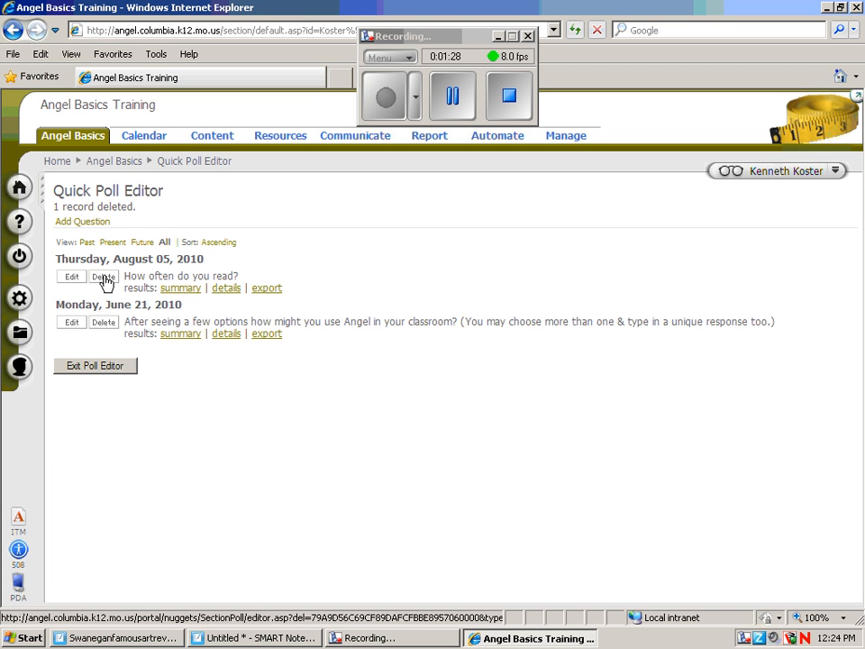
{"action": "left_click", "coordinate": [103, 276]}
{"action": "left_click", "coordinate": [400, 359]}
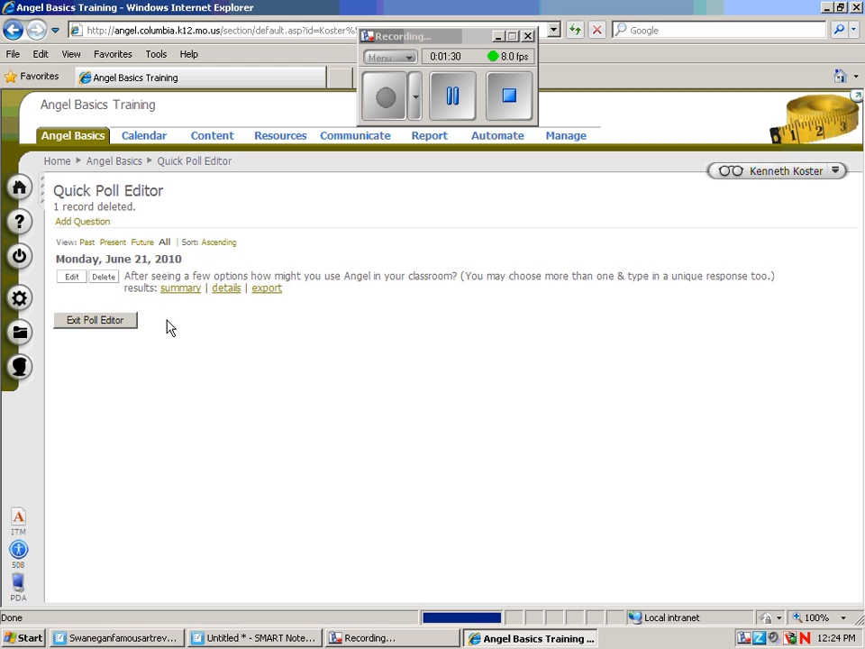
{"action": "left_click", "coordinate": [105, 277]}
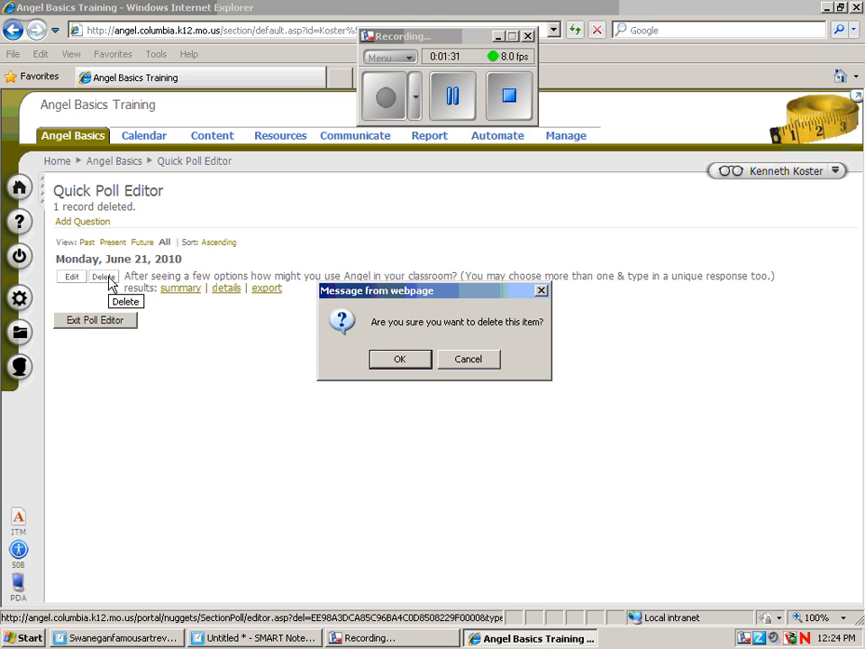
{"action": "left_click", "coordinate": [412, 359]}
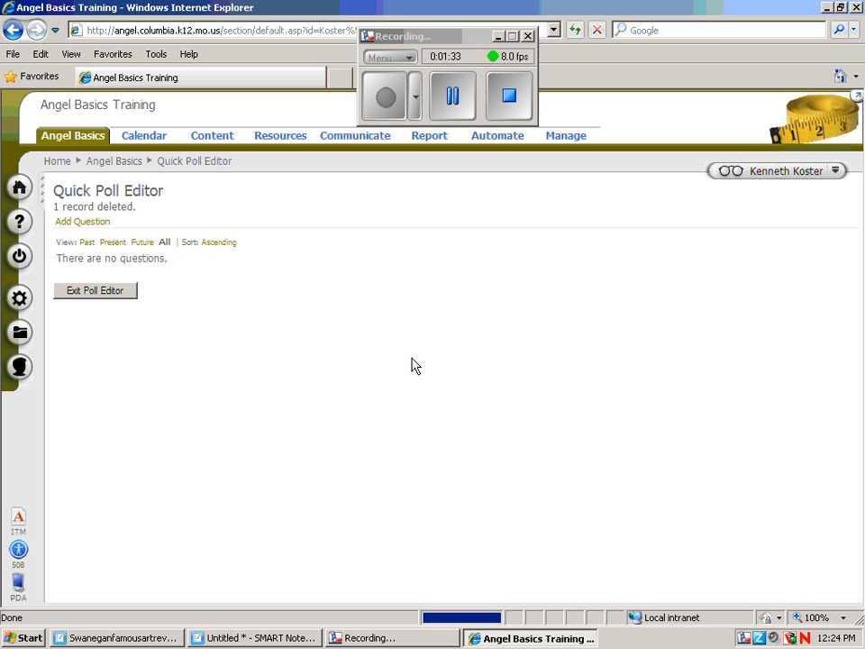
Add a new poll question reading "How many hours do you spend on homework each week?"
{"action": "left_click", "coordinate": [90, 223]}
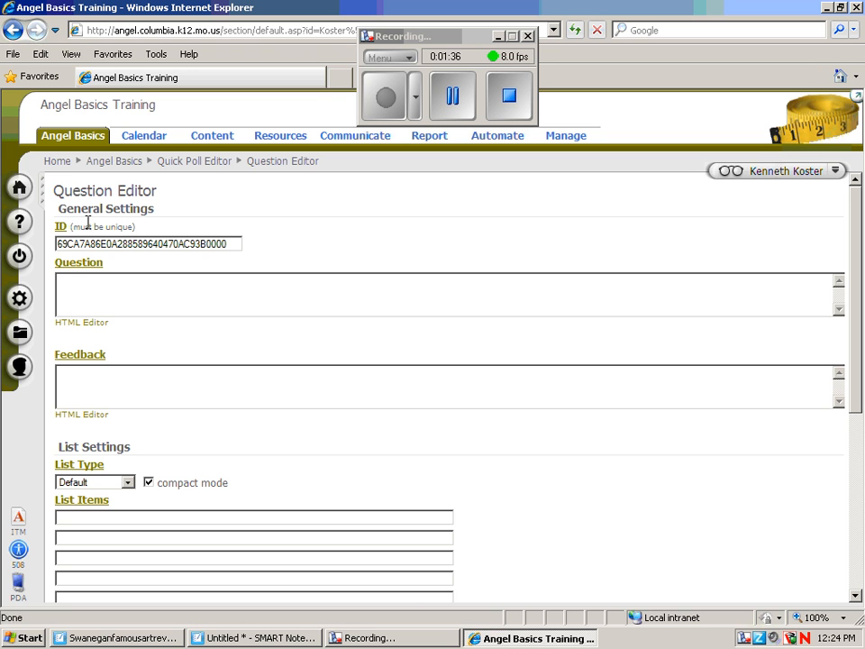
{"action": "left_click", "coordinate": [75, 285]}
{"action": "type", "text": "How man"}
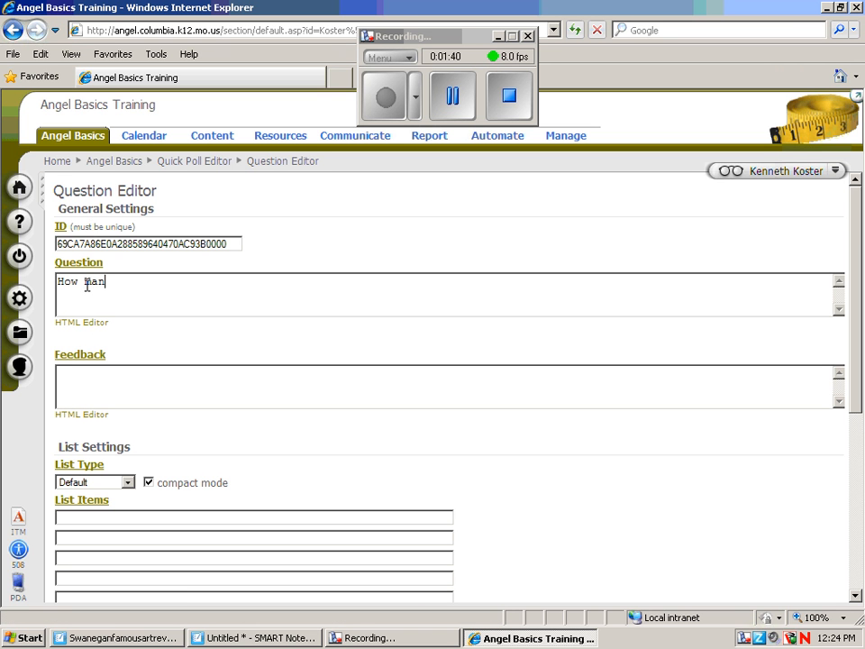
{"action": "type", "text": "y hours do you spoend on h"}
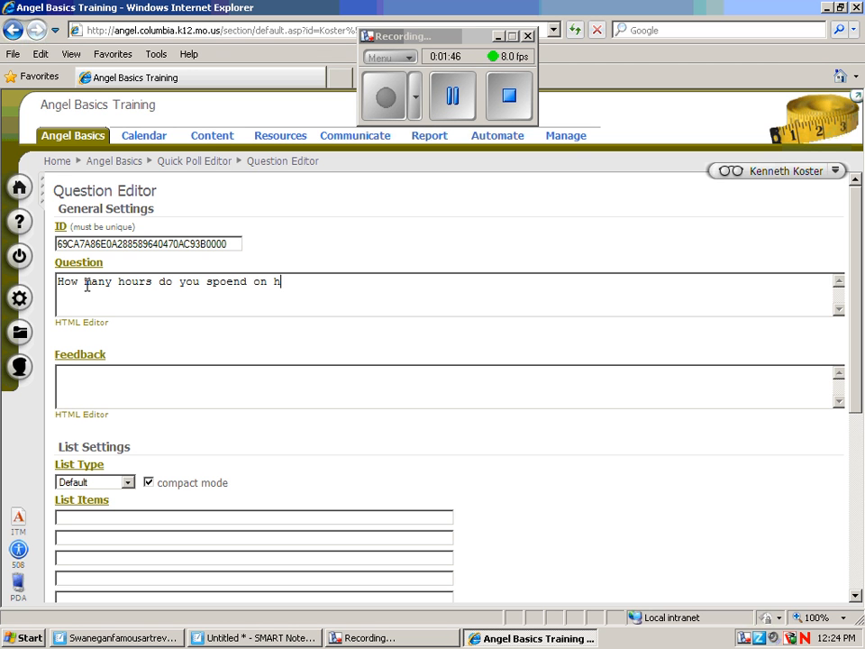
{"action": "type", "text": "omework each week?"}
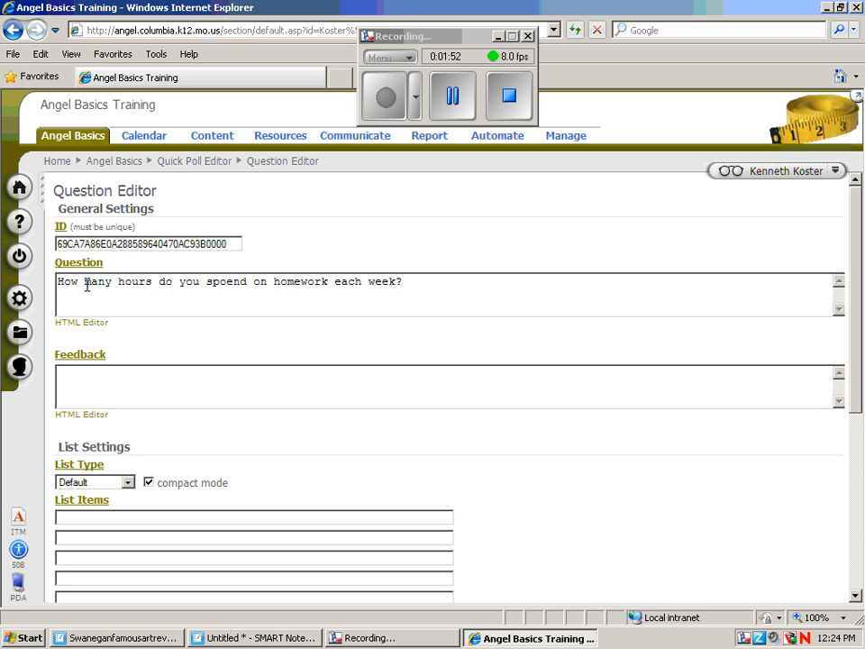
{"action": "left_click", "coordinate": [225, 286]}
{"action": "key", "text": "BackSpace"}
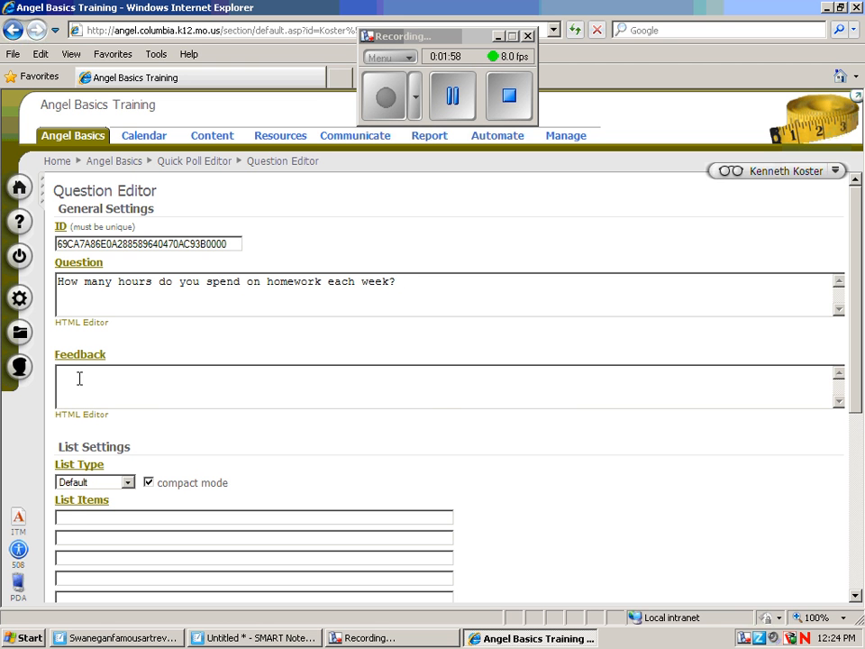
Set the poll question's list type to Radio Buttons
{"action": "scroll", "coordinate": [81, 382], "scroll_direction": "down", "scroll_amount": 3}
{"action": "left_click", "coordinate": [128, 355]}
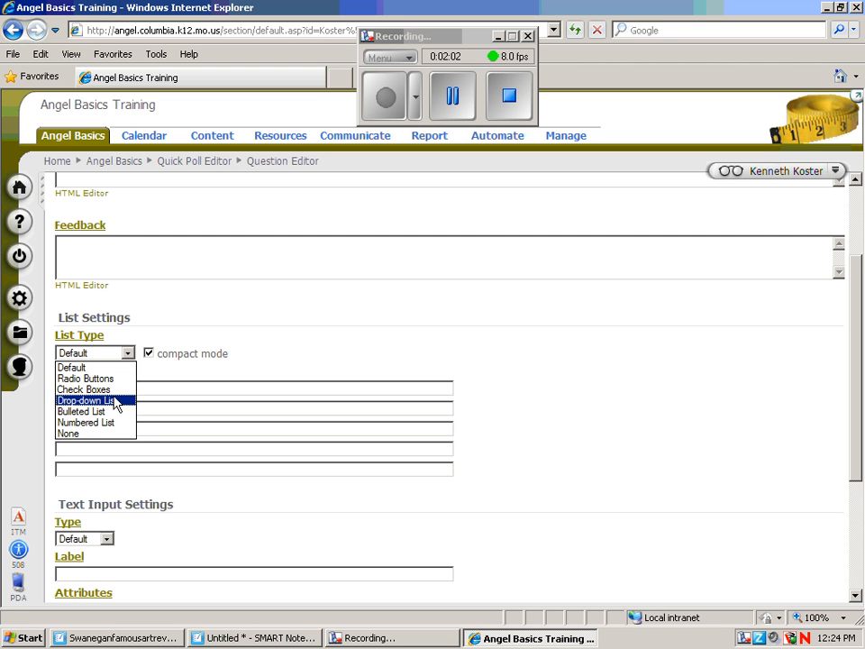
{"action": "left_click", "coordinate": [104, 378]}
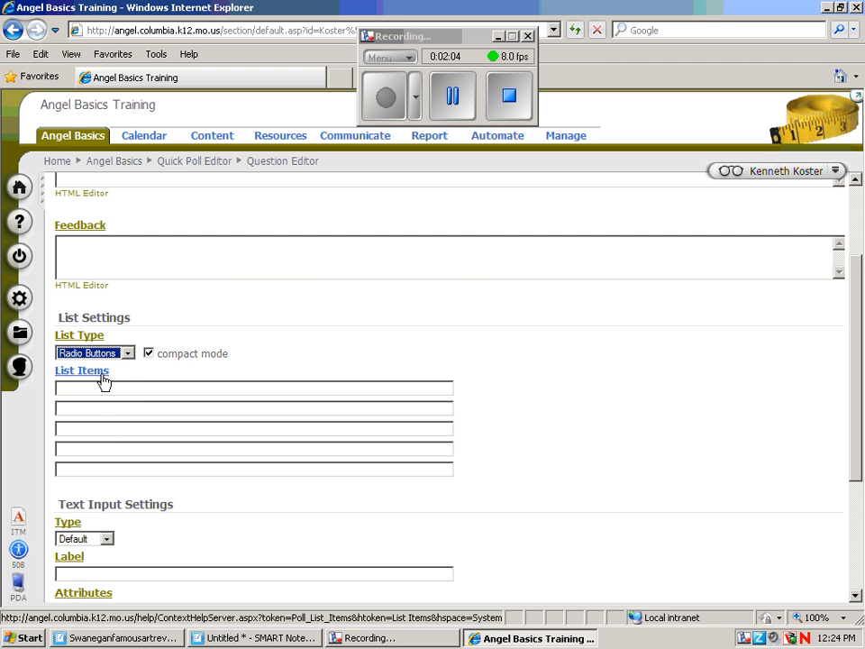
Enter the list items "0 hours per week", "1-2 hours per week", "3-5 hours per week" and "6 or more hours per week"
{"action": "left_click", "coordinate": [69, 388]}
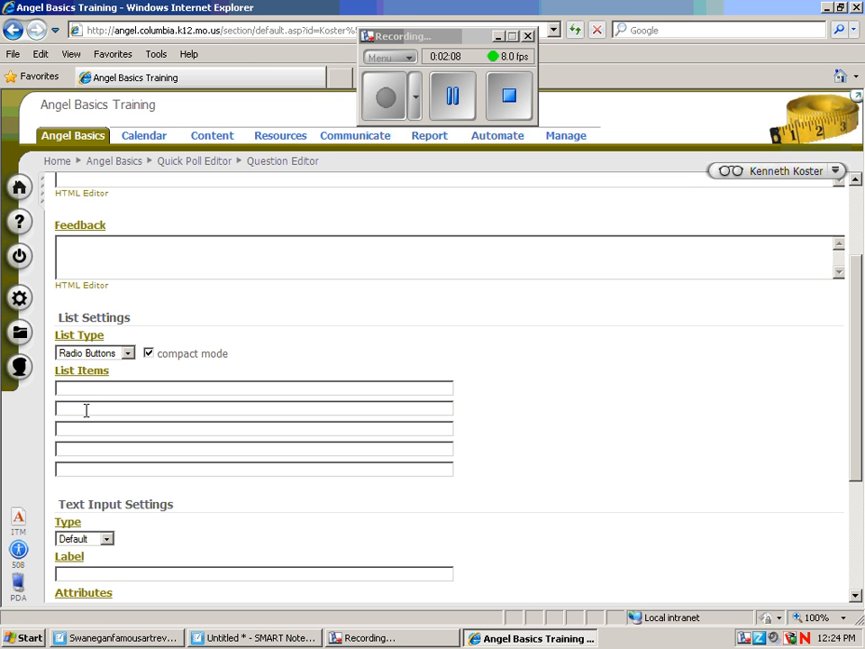
{"action": "type", "text": "0 hours per week"}
{"action": "left_click", "coordinate": [75, 408]}
{"action": "type", "text": "1"}
{"action": "type", "text": "3-5 hou"}
{"action": "left_click", "coordinate": [66, 448]}
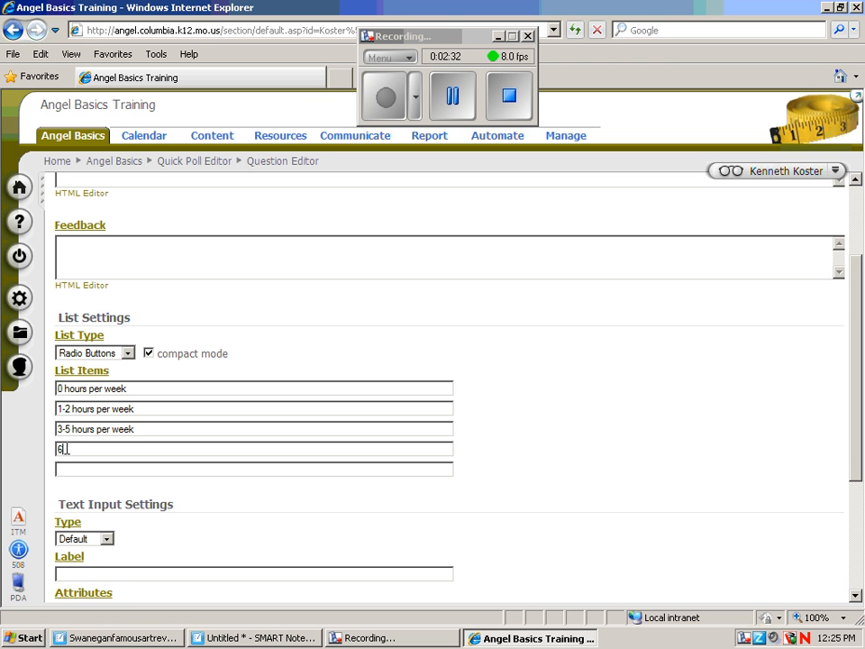
{"action": "type", "text": "6 or more hours per week"}
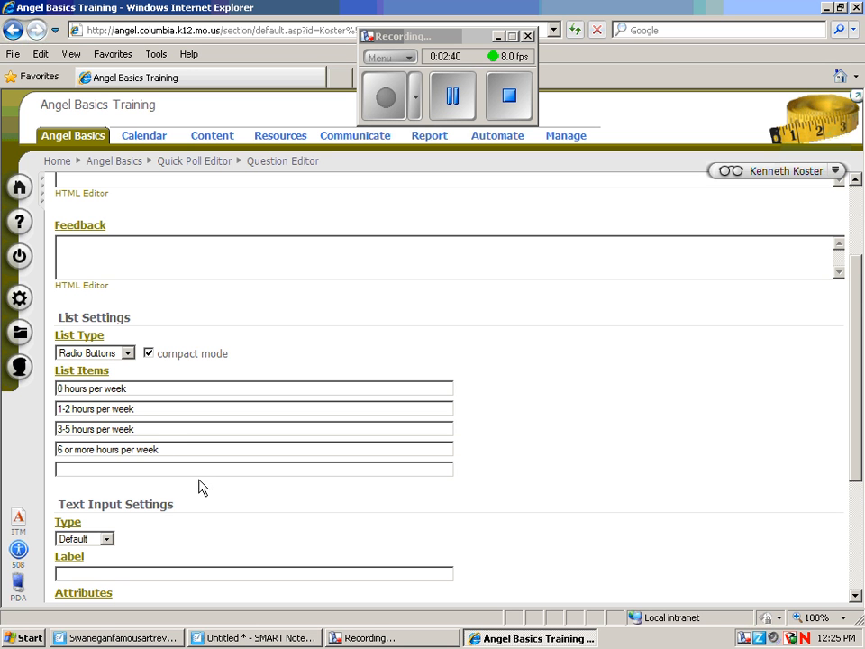
Set the text input type to None and save the poll question
{"action": "scroll", "coordinate": [200, 471], "scroll_direction": "down", "scroll_amount": 3}
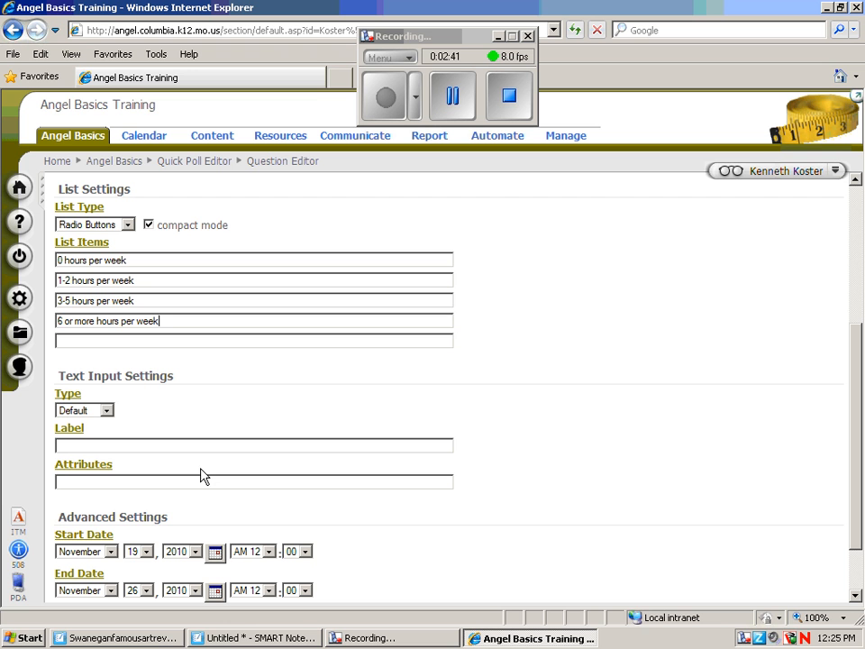
{"action": "left_click", "coordinate": [107, 412]}
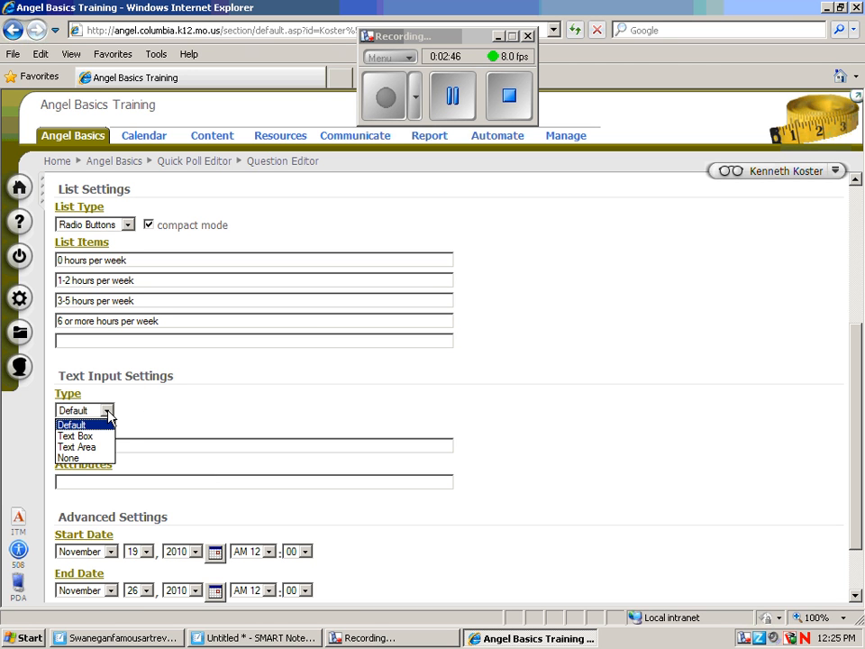
{"action": "left_click", "coordinate": [76, 458]}
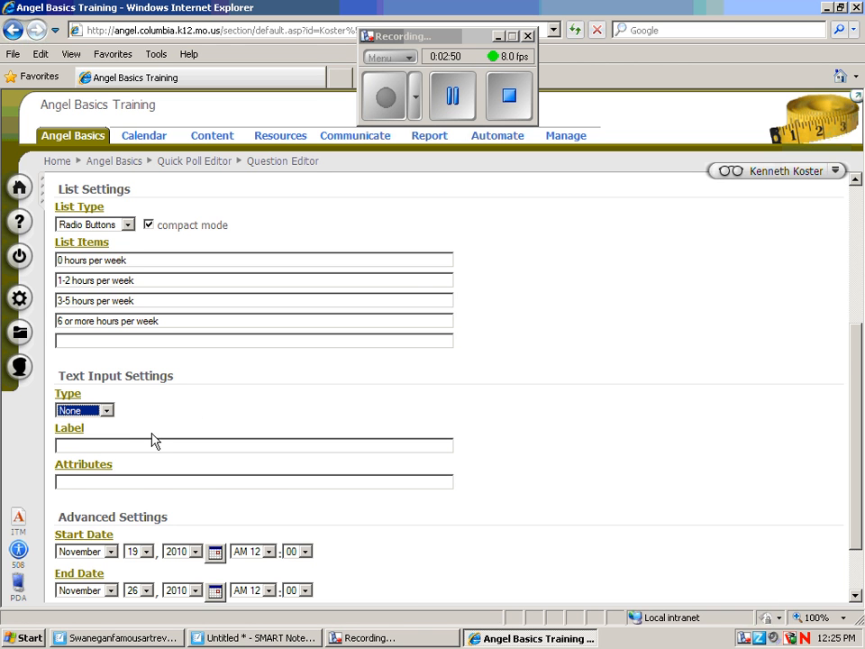
{"action": "scroll", "coordinate": [201, 392], "scroll_direction": "down", "scroll_amount": 3}
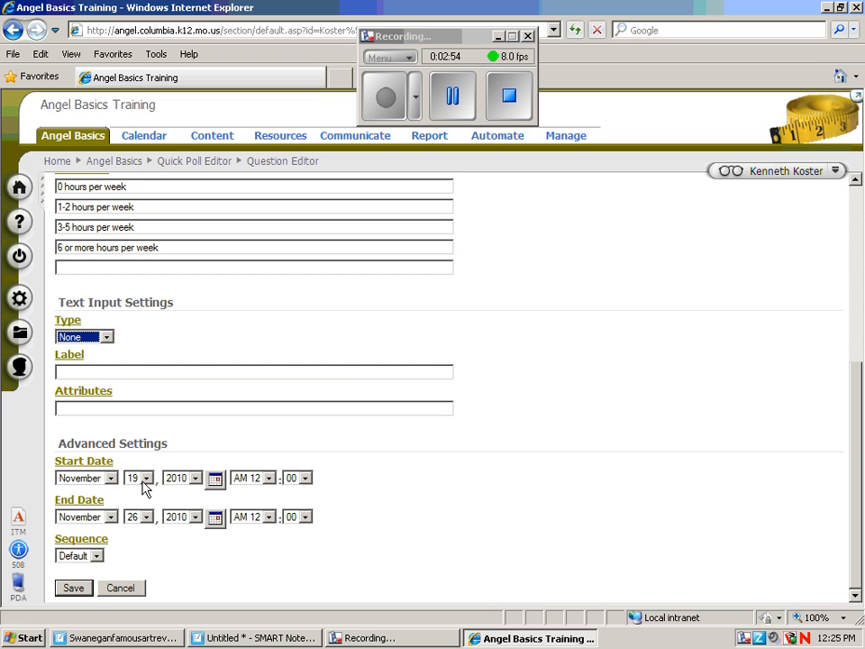
{"action": "left_click", "coordinate": [74, 588]}
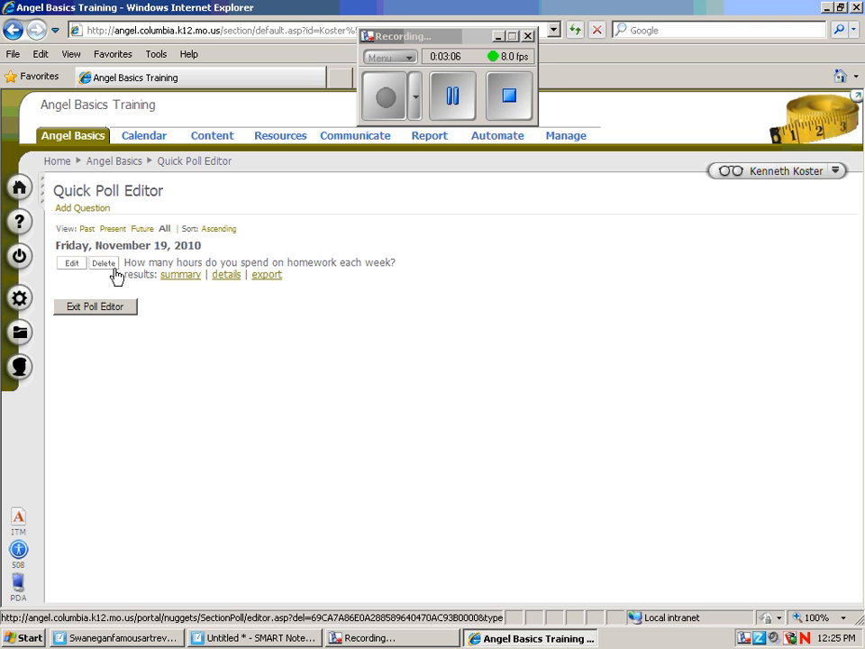
Return to the home page and open the Angel Basics Training group
{"action": "left_click", "coordinate": [57, 163]}
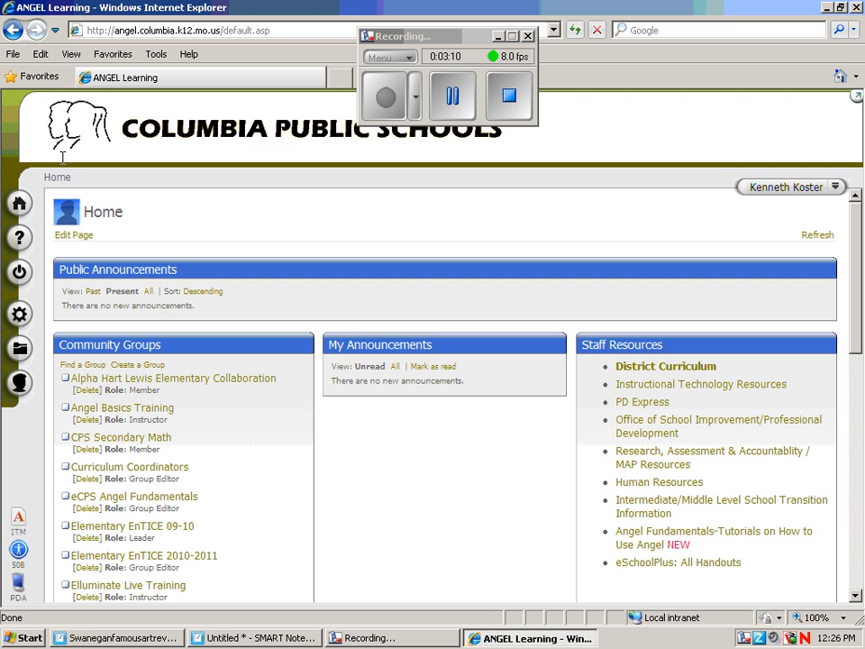
{"action": "left_click", "coordinate": [129, 412]}
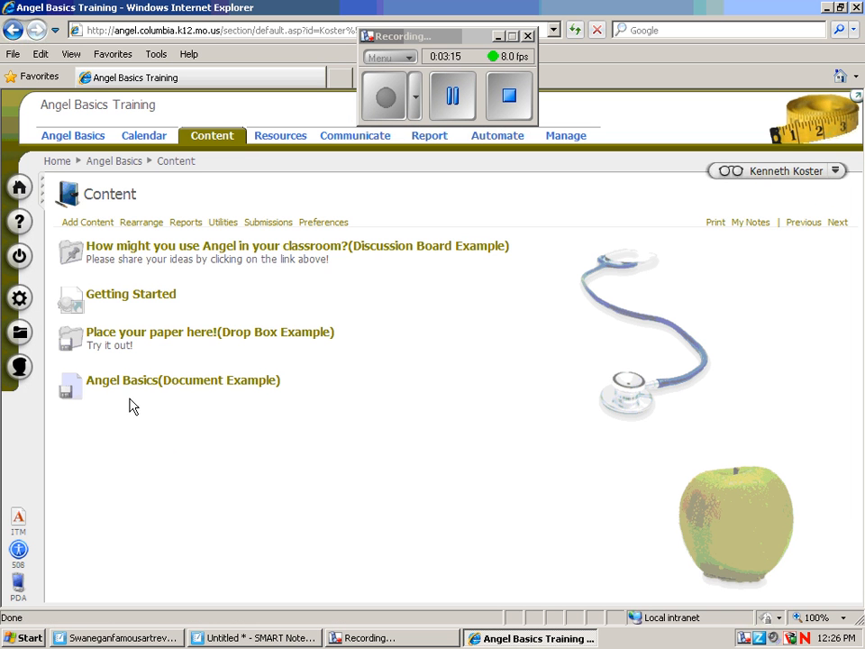
Answer the homework question in the Group Poll on the Angel Basics page with "3-5 hours per week" and submit it
{"action": "left_click", "coordinate": [82, 143]}
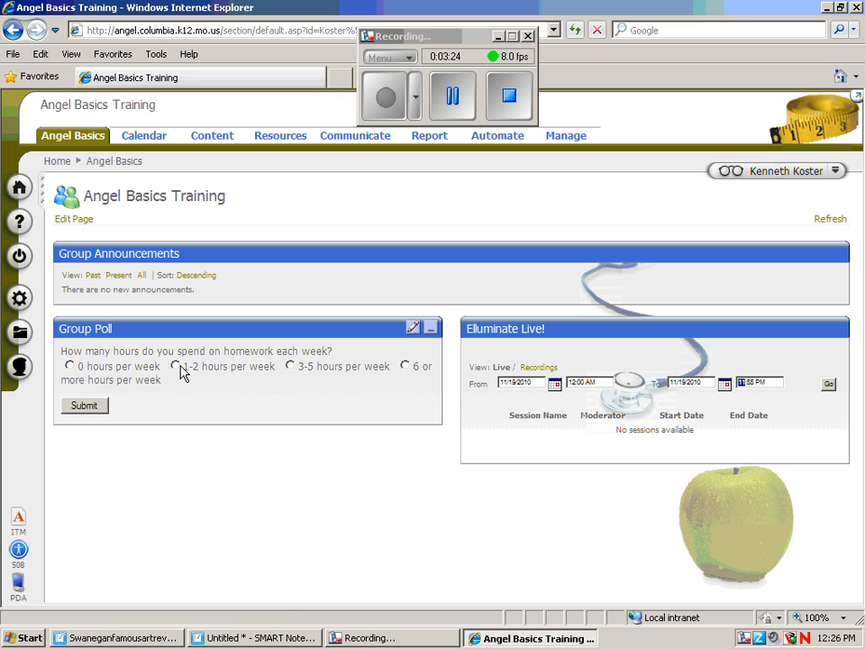
{"action": "left_click", "coordinate": [292, 367]}
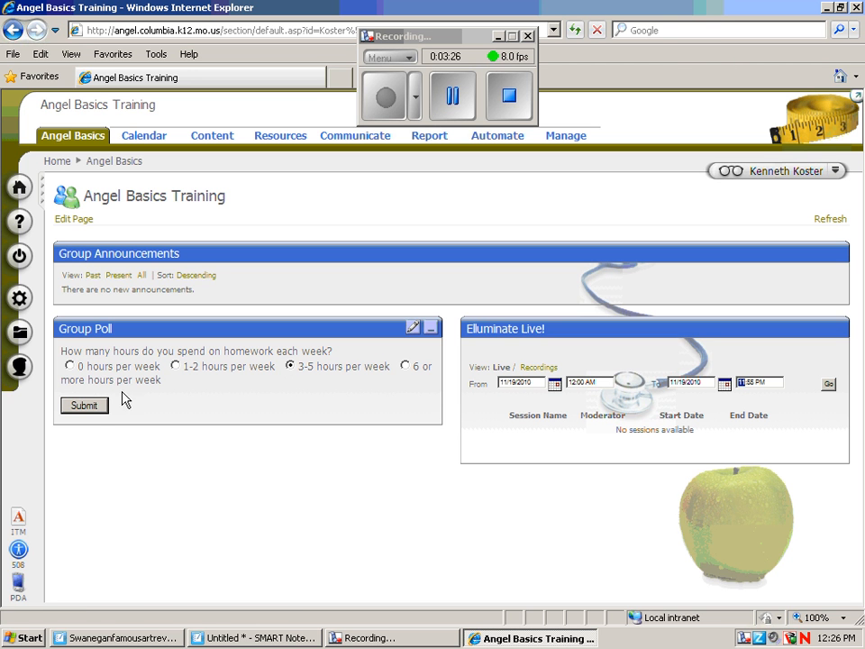
{"action": "left_click", "coordinate": [91, 406]}
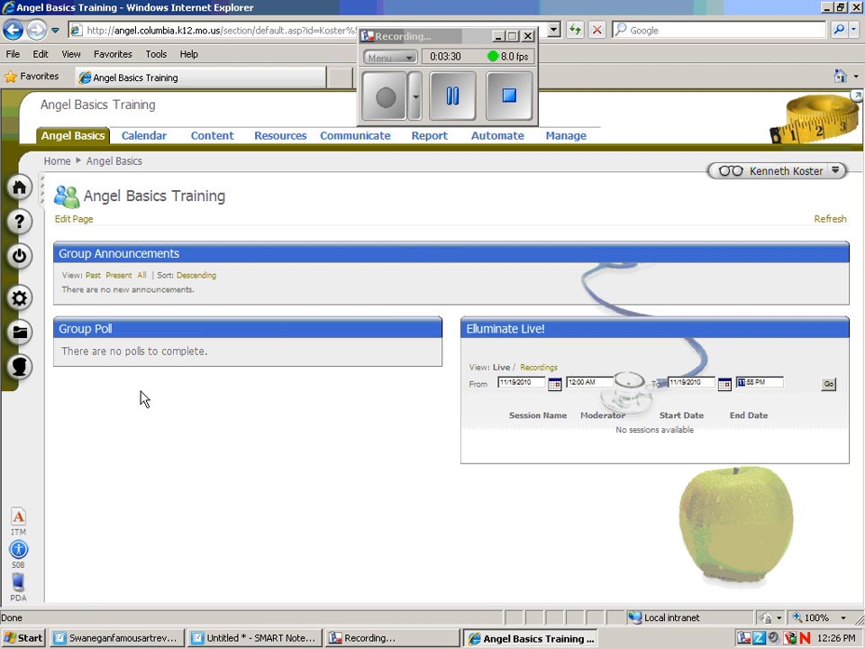
View the results summary of the homework hours question in the group's Quick Poll Editor
{"action": "left_click", "coordinate": [360, 141]}
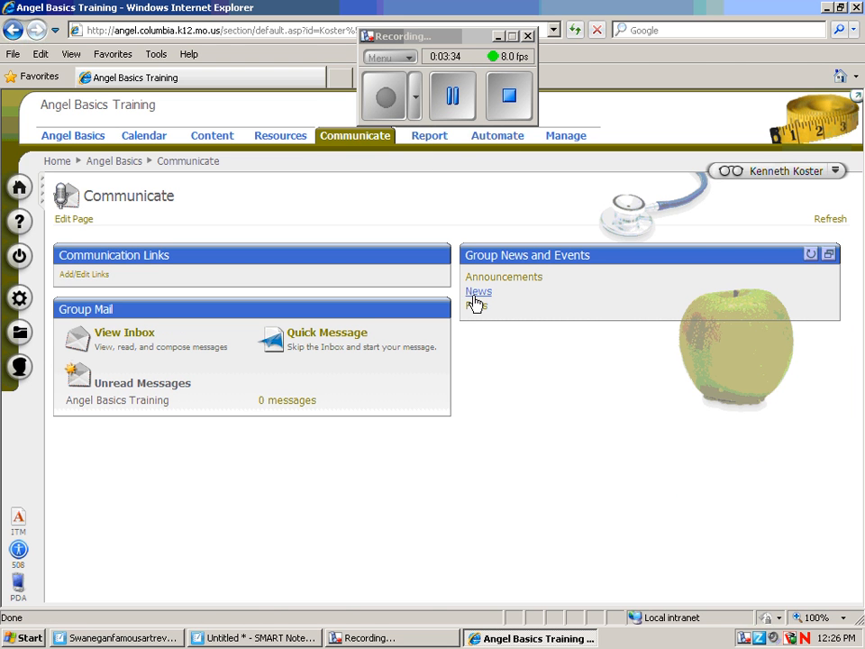
{"action": "left_click", "coordinate": [477, 307]}
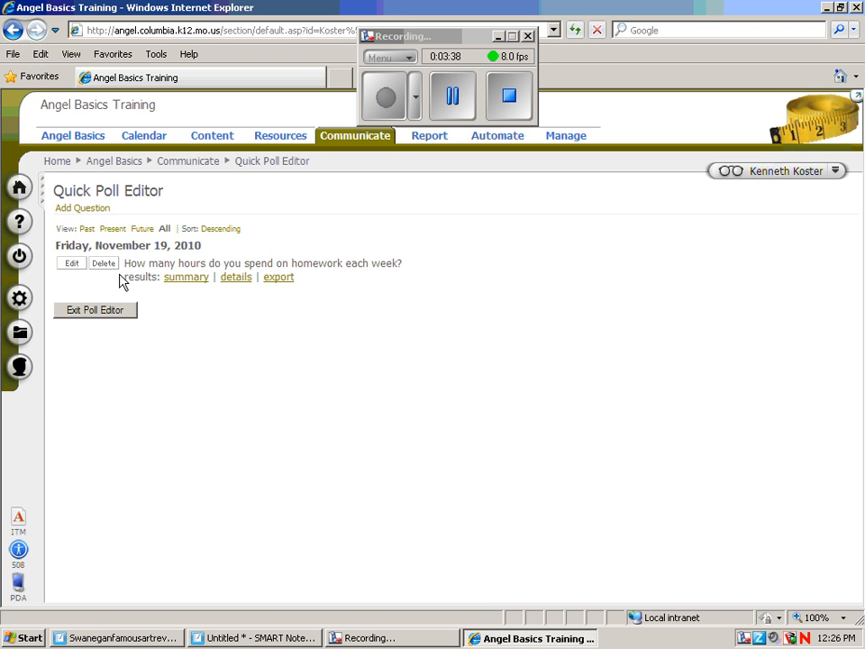
{"action": "left_click", "coordinate": [193, 284]}
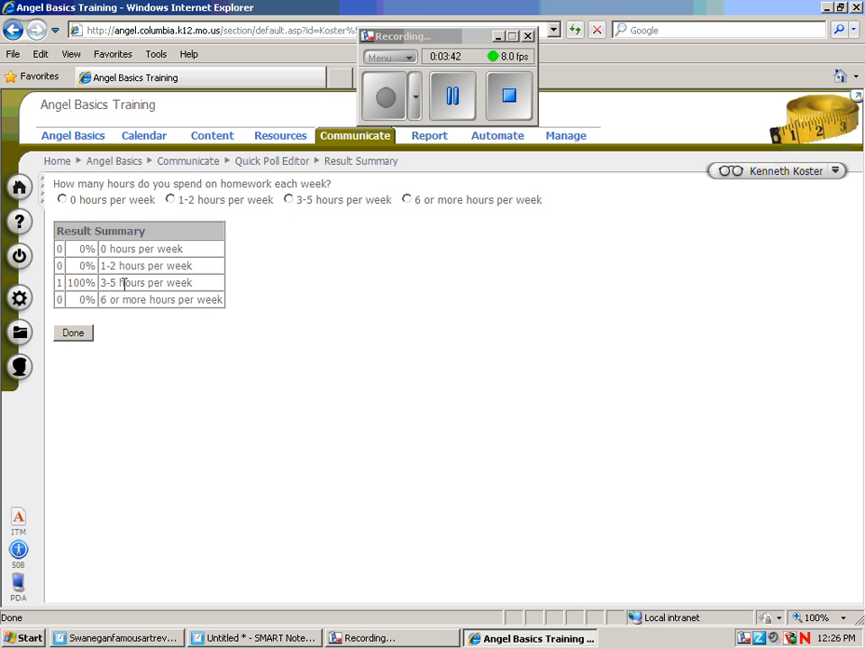
View the detailed results of the homework poll question, then return to the Angel Basics page
{"action": "left_click", "coordinate": [12, 30]}
{"action": "left_click", "coordinate": [236, 277]}
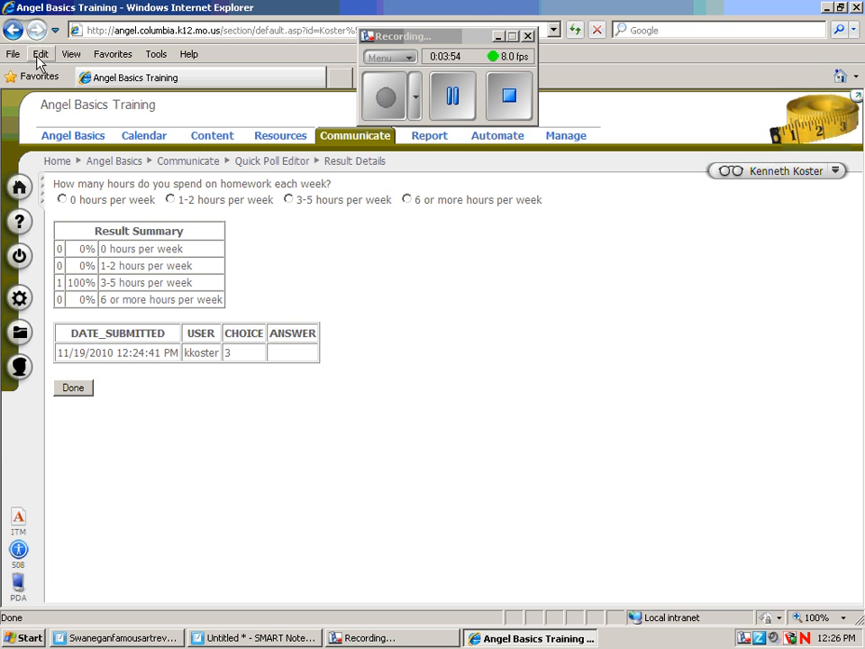
{"action": "left_click", "coordinate": [72, 389]}
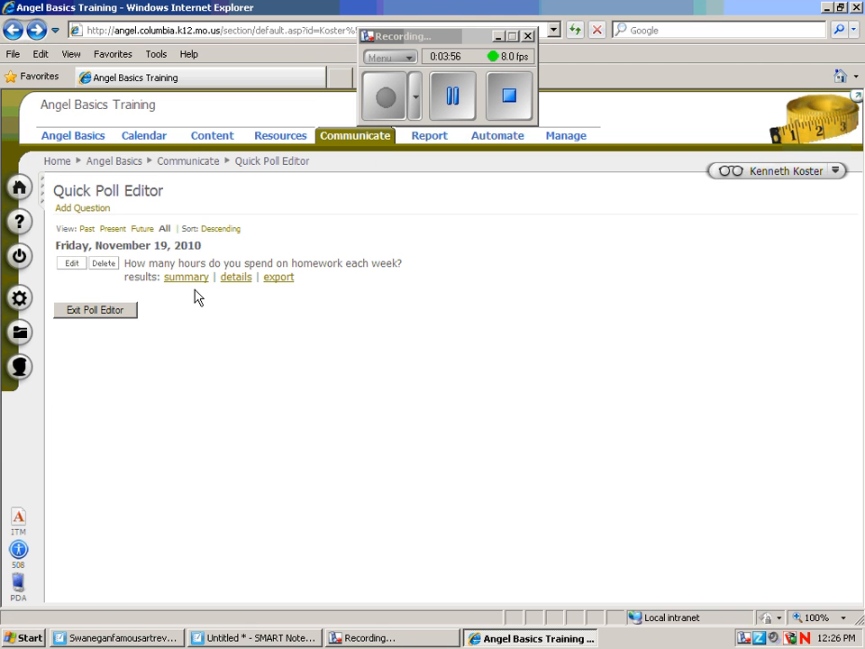
{"action": "left_click", "coordinate": [93, 140]}
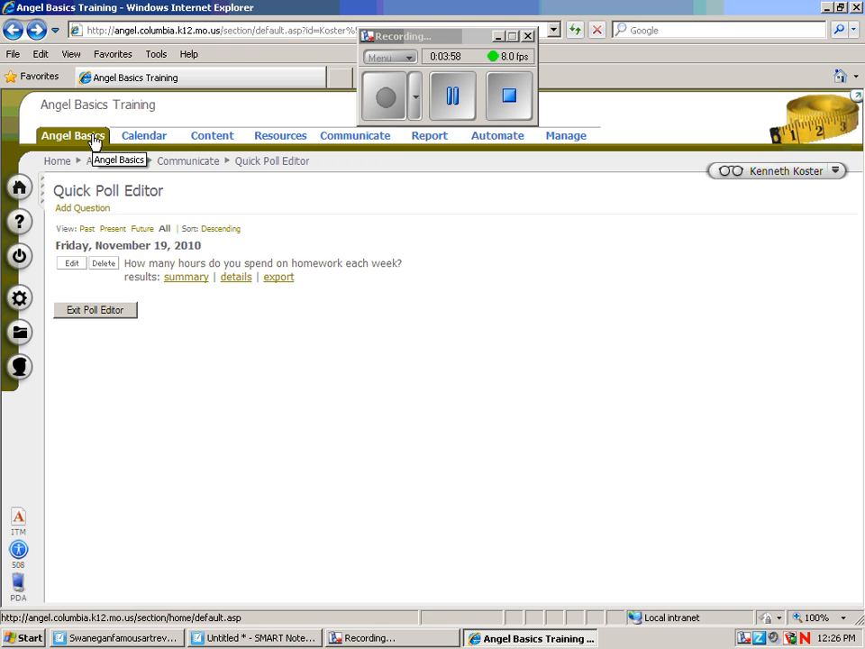